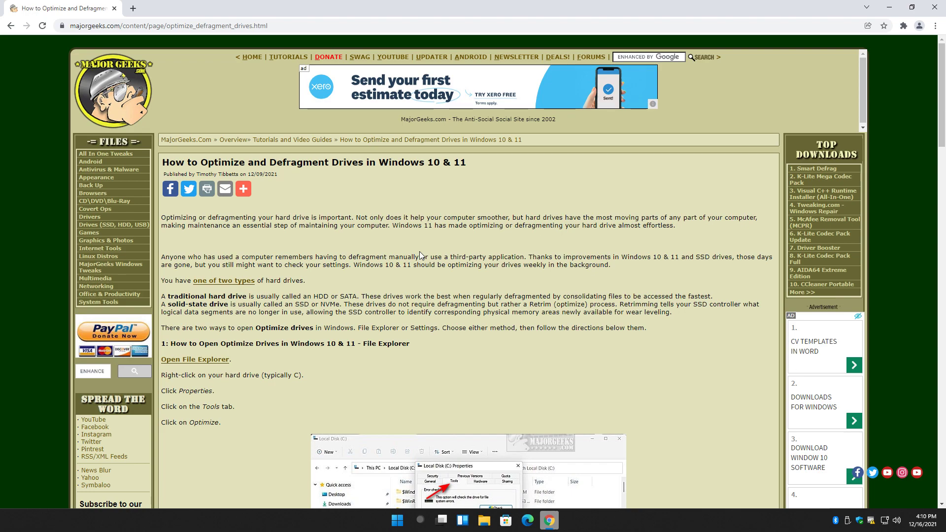
- Scroll the MajorGeeks article to section 1's File Explorer steps, then launch File Explorer at Quick access
{"action": "scroll", "coordinate": [414, 252], "scroll_direction": "down", "scroll_amount": 1}
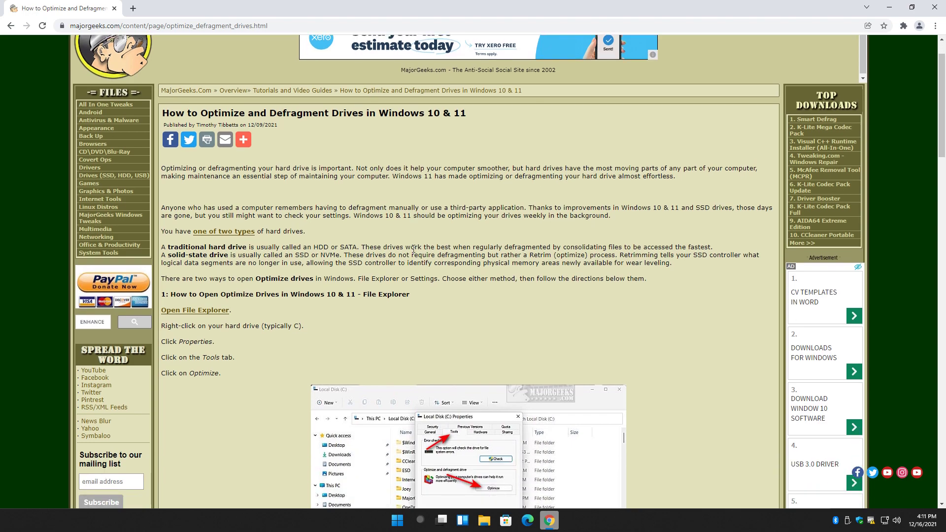
{"action": "scroll", "coordinate": [453, 250], "scroll_direction": "down", "scroll_amount": 1}
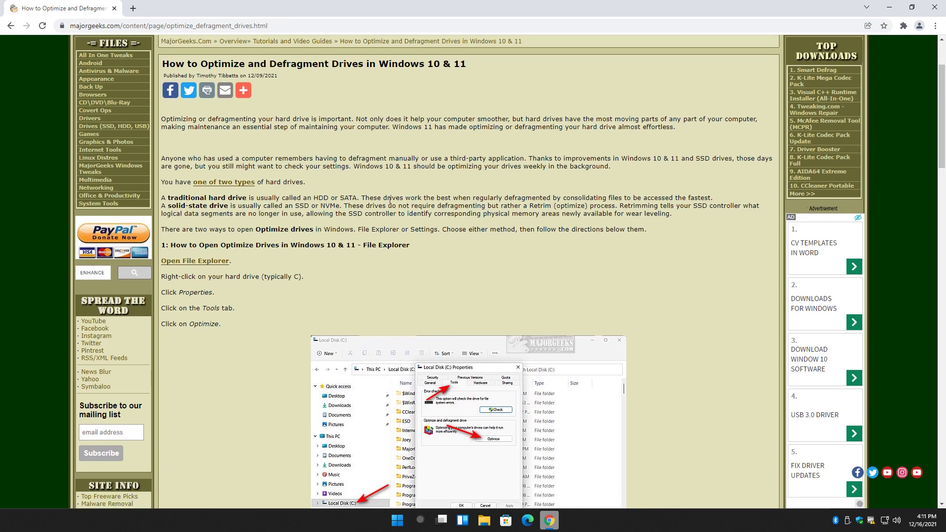
{"action": "scroll", "coordinate": [389, 202], "scroll_direction": "down", "scroll_amount": 1}
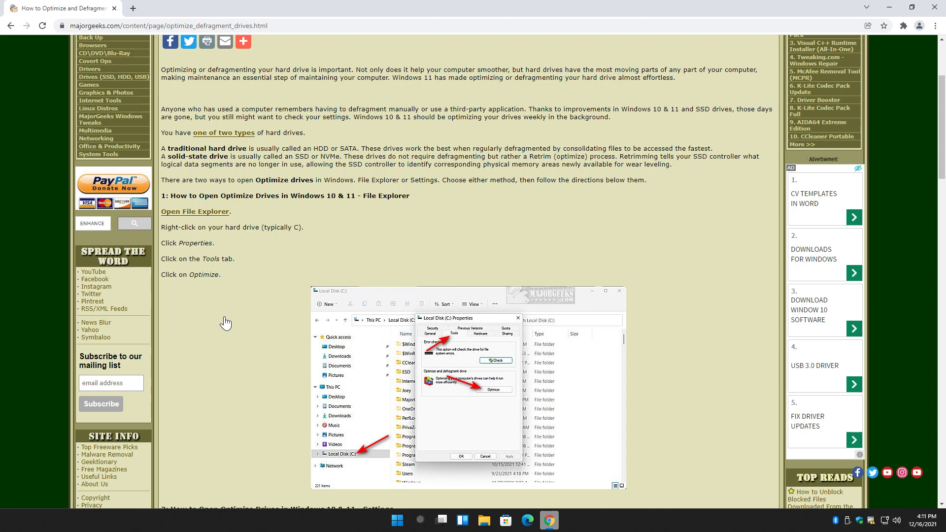
{"action": "scroll", "coordinate": [261, 311], "scroll_direction": "down", "scroll_amount": 1}
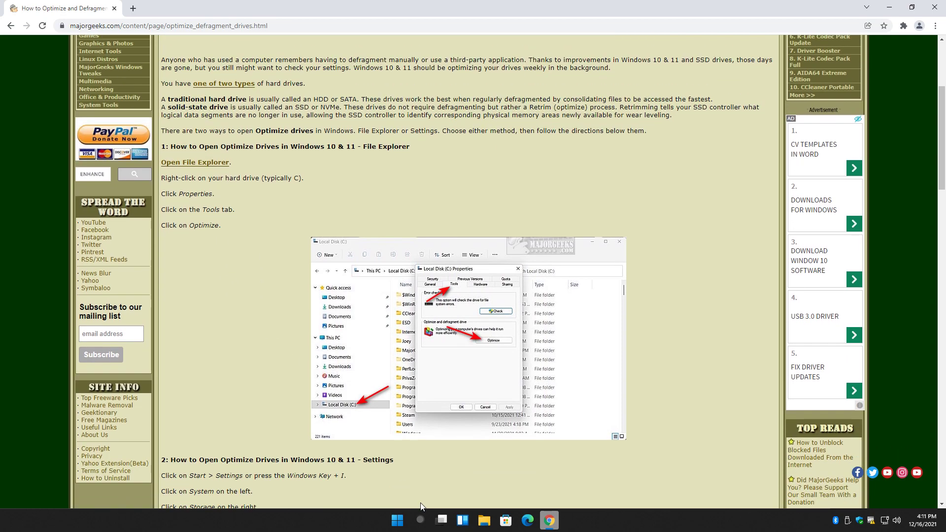
{"action": "left_click", "coordinate": [484, 520]}
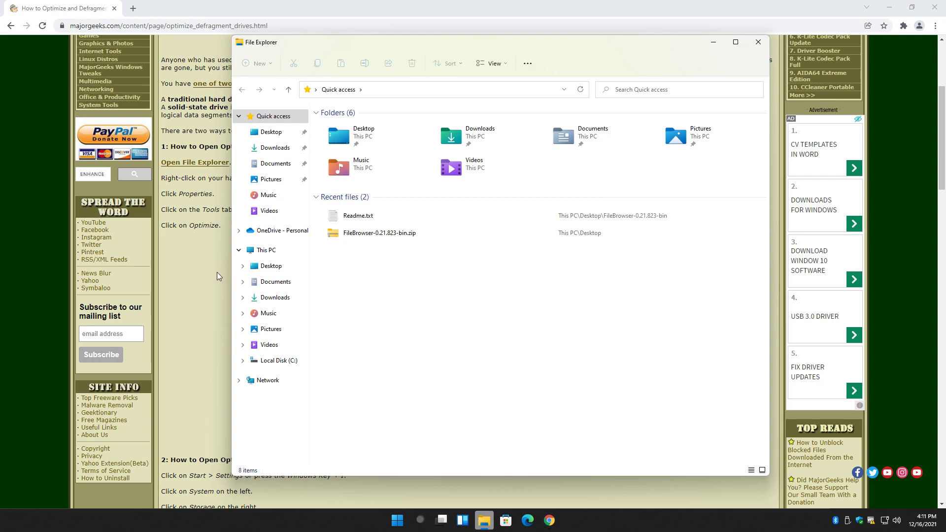
- Open Local Disk (C:) Properties on its Tools tab, minimize Explorer, and launch Optimize Drives
{"action": "left_click", "coordinate": [280, 365]}
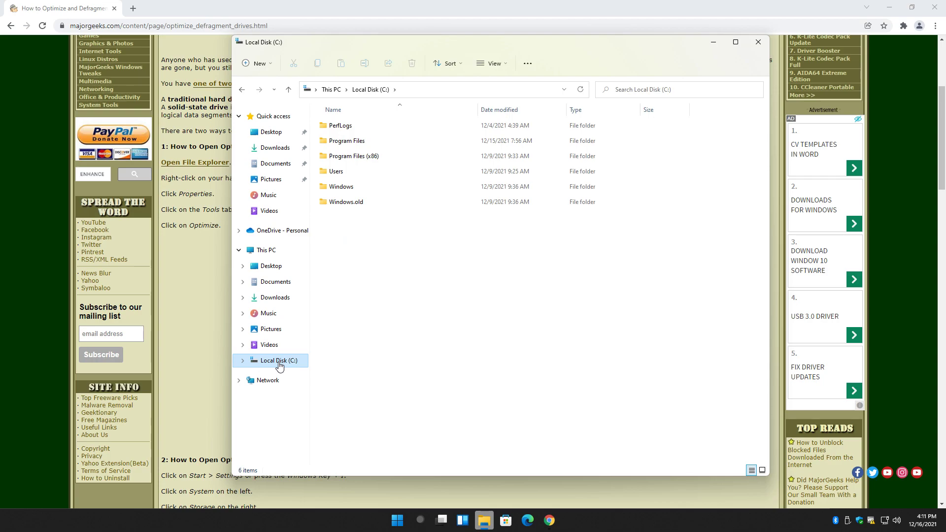
{"action": "right_click", "coordinate": [279, 365]}
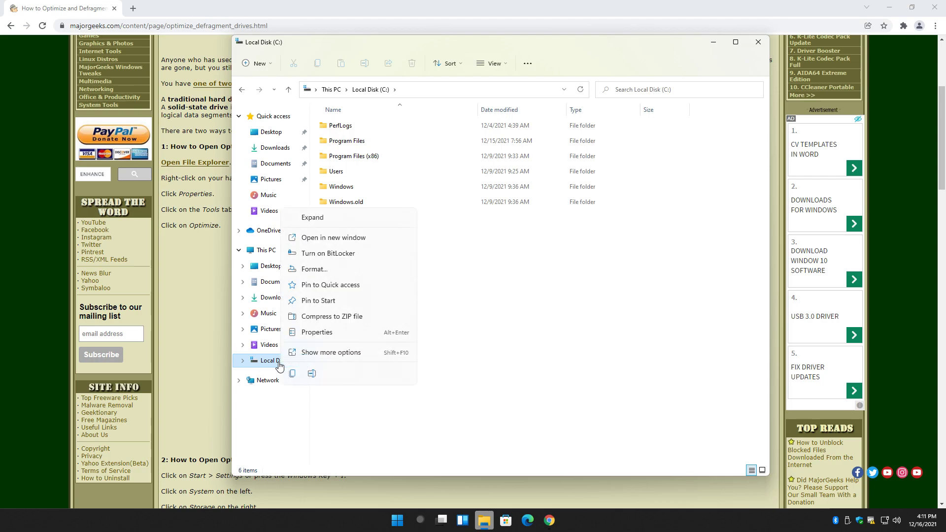
{"action": "left_click", "coordinate": [324, 334]}
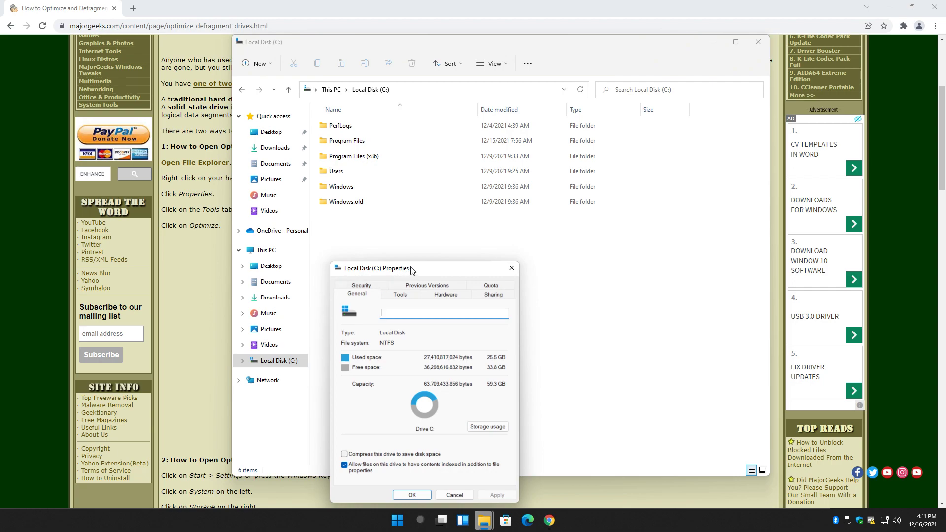
{"action": "left_click_drag", "start_coordinate": [412, 270], "coordinate": [444, 101]}
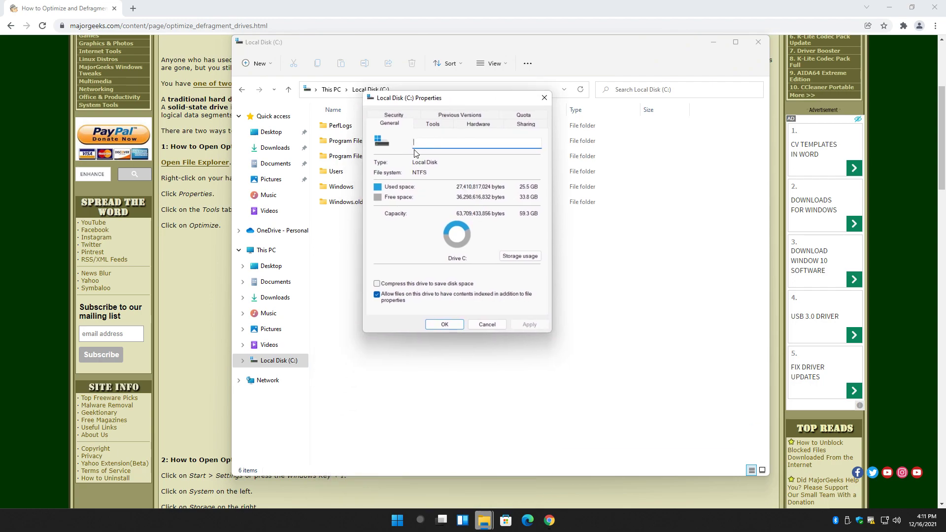
{"action": "left_click", "coordinate": [434, 128]}
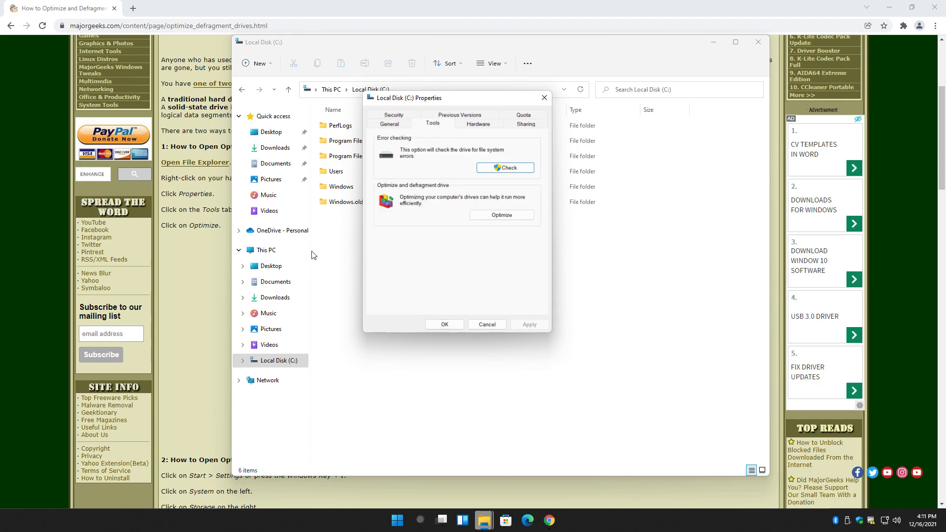
{"action": "left_click", "coordinate": [713, 42]}
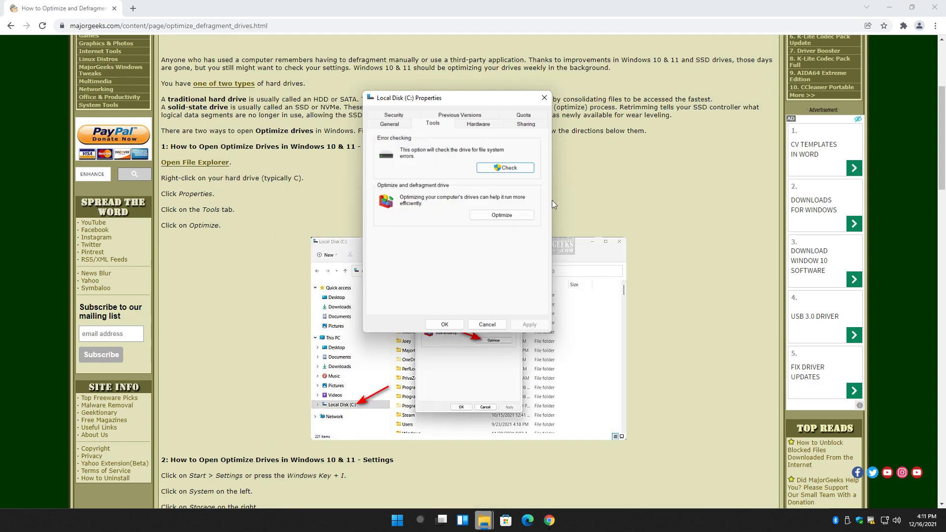
{"action": "left_click", "coordinate": [502, 215]}
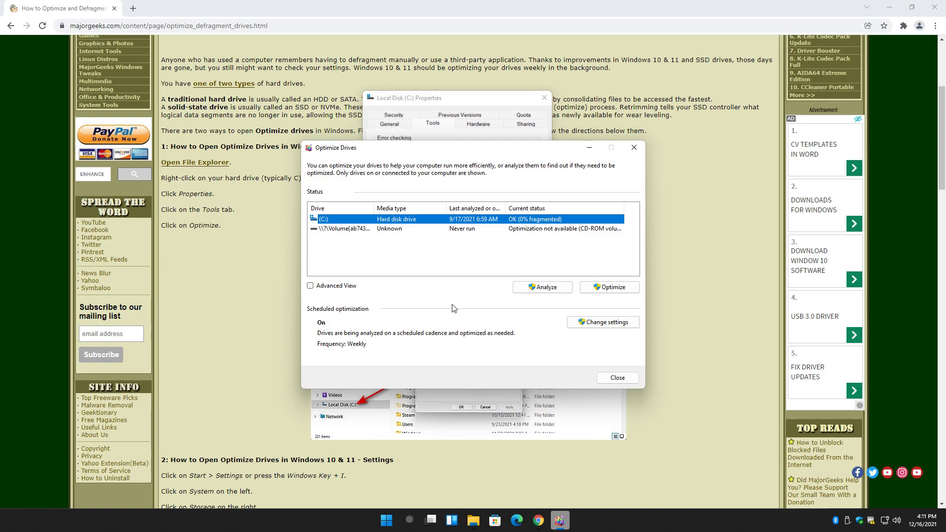
- Analyze drive C: (15% fragmented, needs optimization) and toggle the extra volumes on and off
{"action": "left_click", "coordinate": [537, 291]}
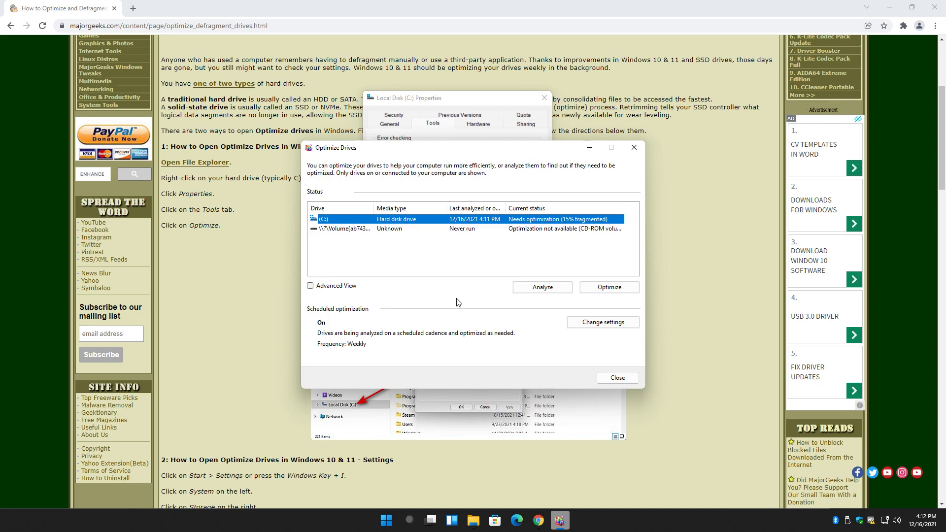
{"action": "left_click", "coordinate": [311, 286]}
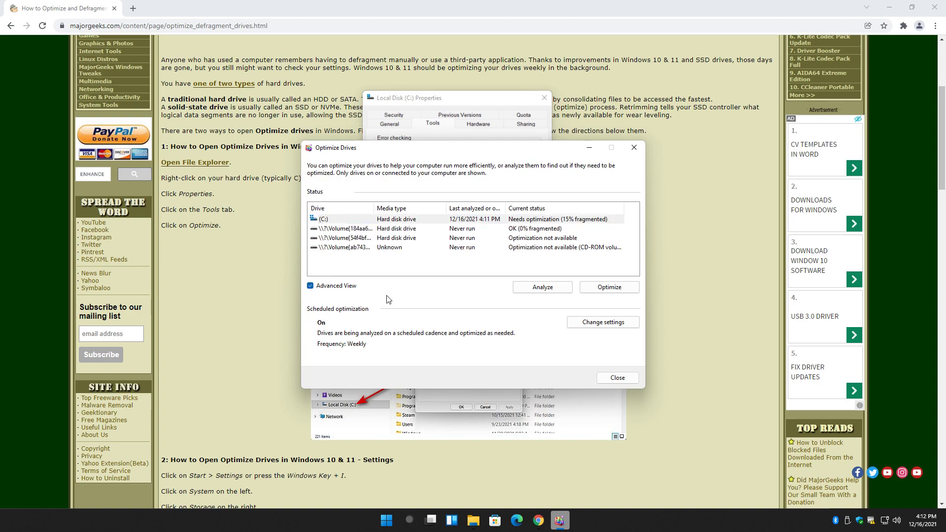
{"action": "left_click", "coordinate": [311, 285]}
{"action": "left_click", "coordinate": [312, 286]}
{"action": "left_click", "coordinate": [311, 286]}
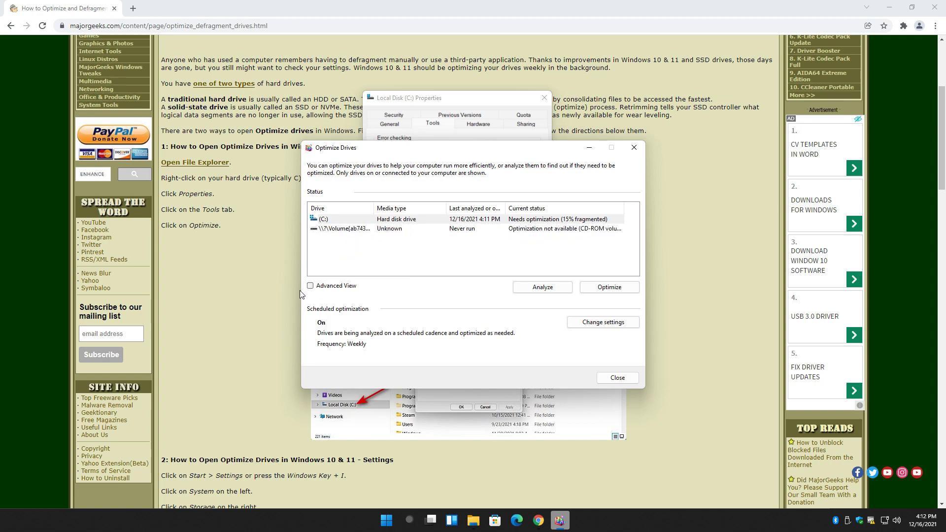
- Review the optimization schedule frequency, keep it at Weekly, and close the schedule dialog unchanged
{"action": "left_click", "coordinate": [590, 329]}
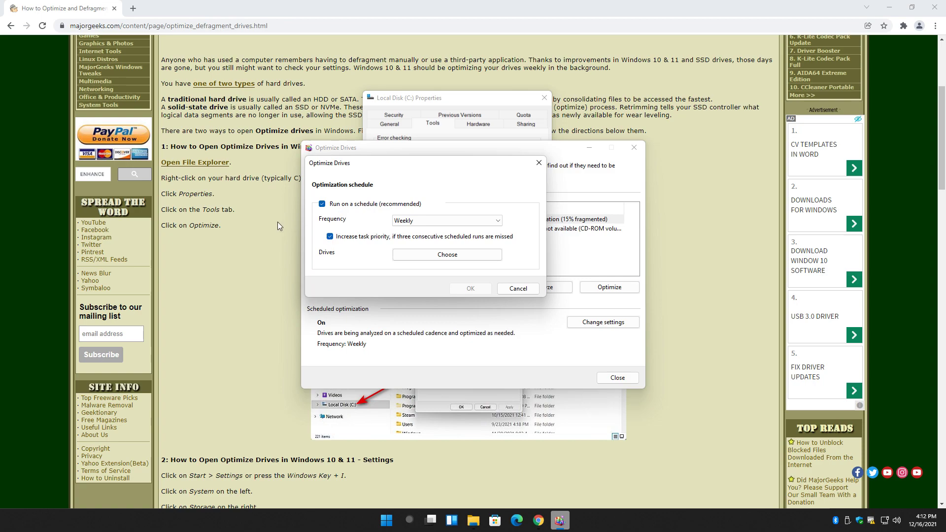
{"action": "left_click", "coordinate": [402, 222]}
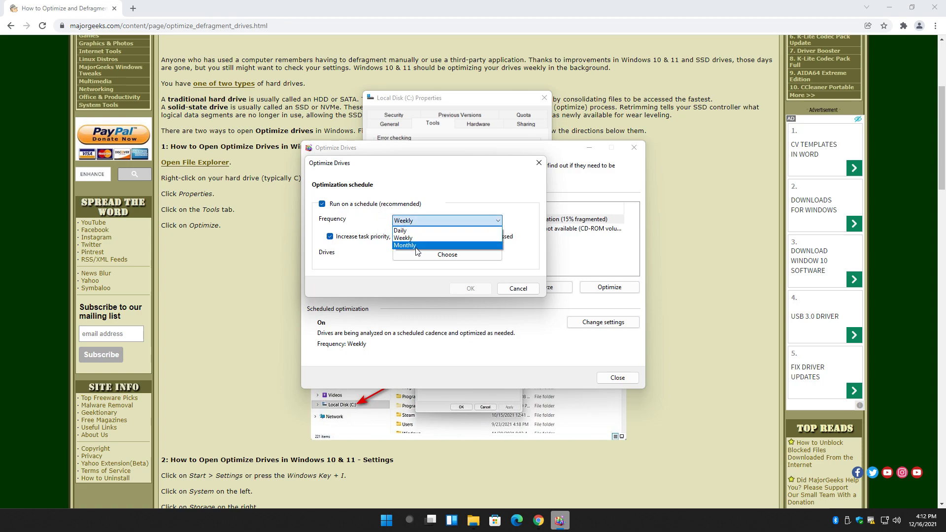
{"action": "left_click", "coordinate": [381, 256]}
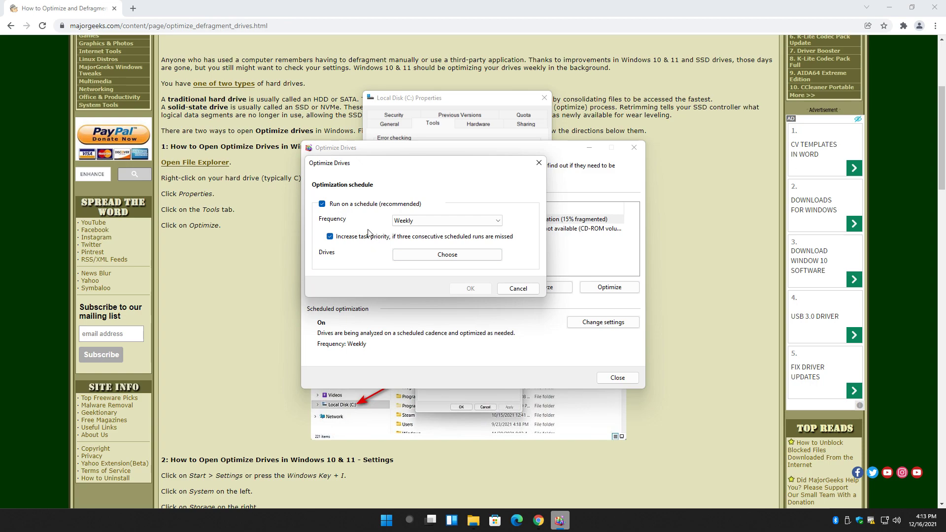
{"action": "left_click", "coordinate": [539, 163]}
- Close Optimize Drives and the C: properties, then scroll the article to section 2 (Settings)
{"action": "left_click", "coordinate": [634, 147]}
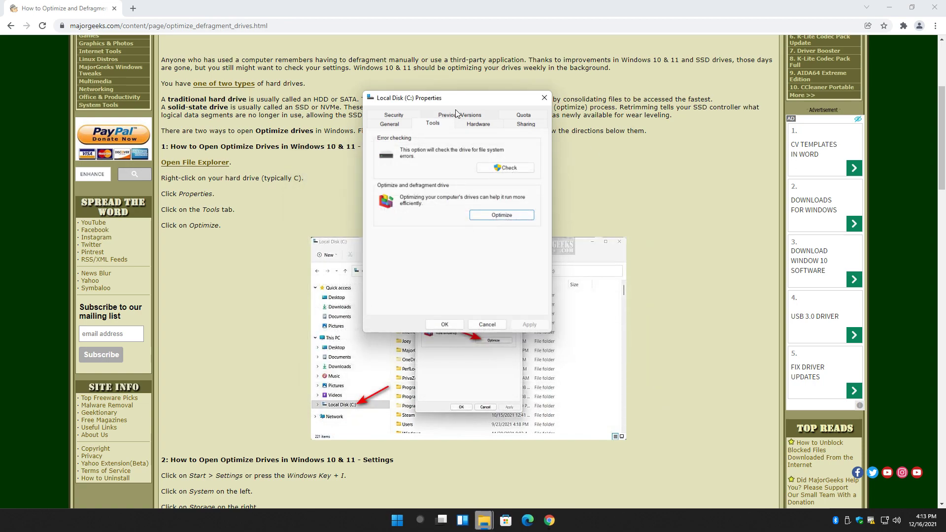
{"action": "left_click", "coordinate": [544, 98]}
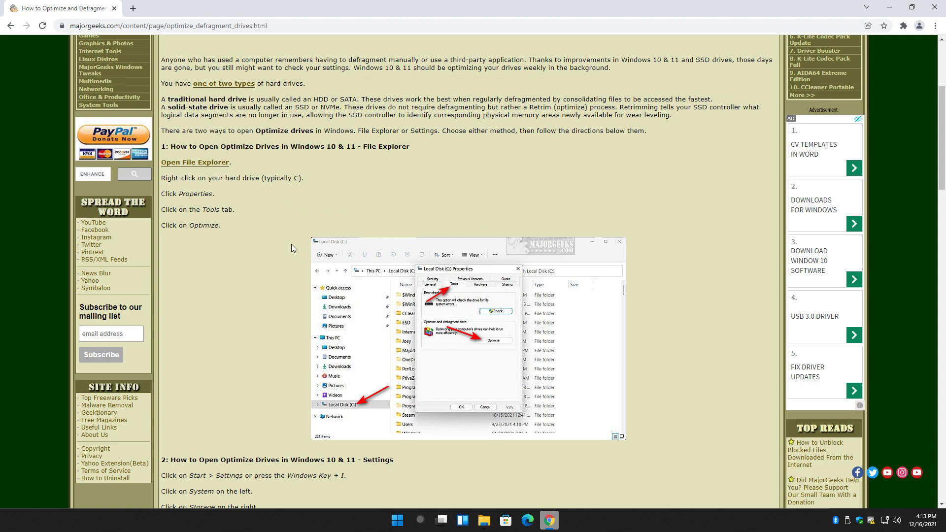
{"action": "scroll", "coordinate": [291, 244], "scroll_direction": "down", "scroll_amount": 2}
{"action": "scroll", "coordinate": [274, 250], "scroll_direction": "down", "scroll_amount": 3}
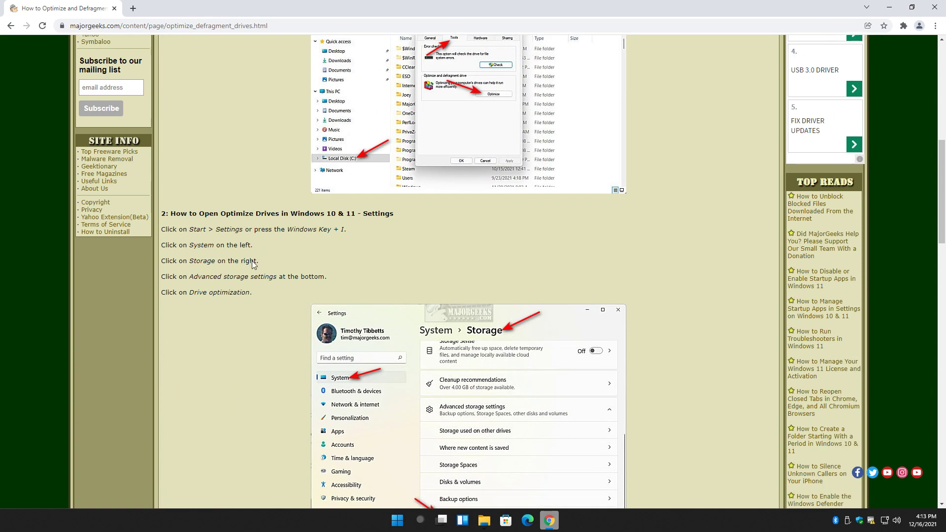
{"action": "scroll", "coordinate": [262, 275], "scroll_direction": "down", "scroll_amount": 3}
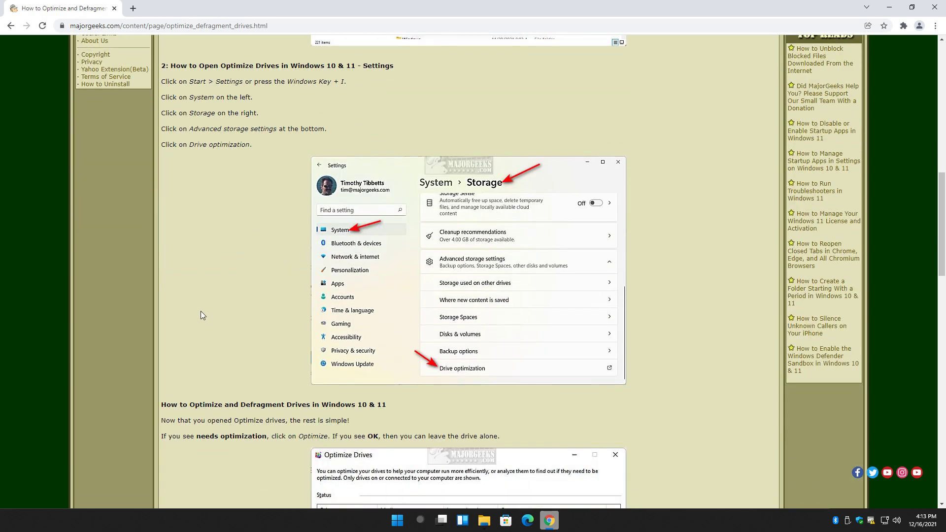
- Launch Windows Settings from the Start menu and move its window down and right
{"action": "left_click", "coordinate": [393, 518]}
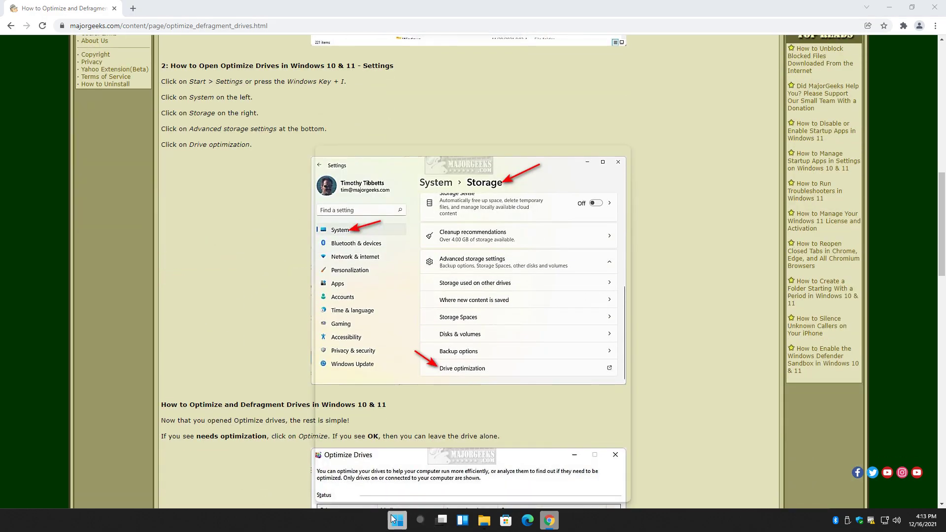
{"action": "left_click", "coordinate": [262, 333]}
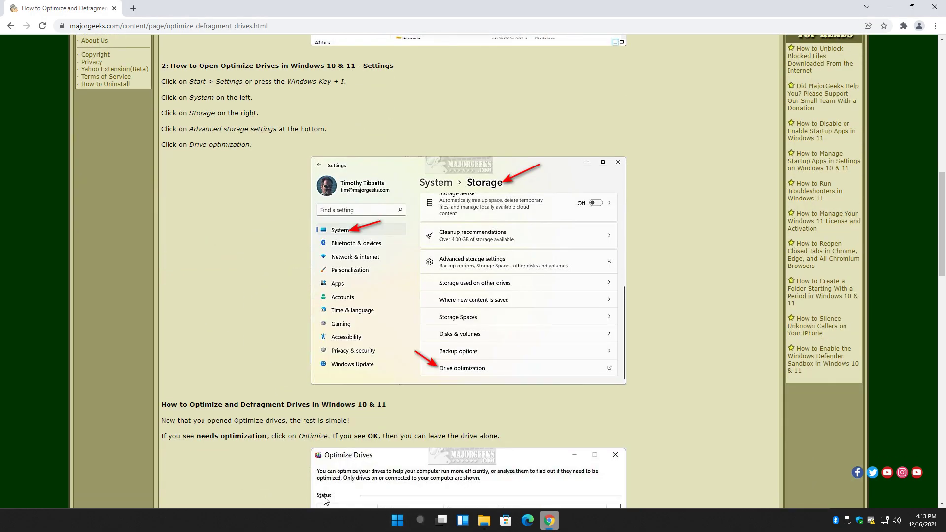
{"action": "left_click", "coordinate": [397, 526]}
{"action": "left_click", "coordinate": [600, 230]}
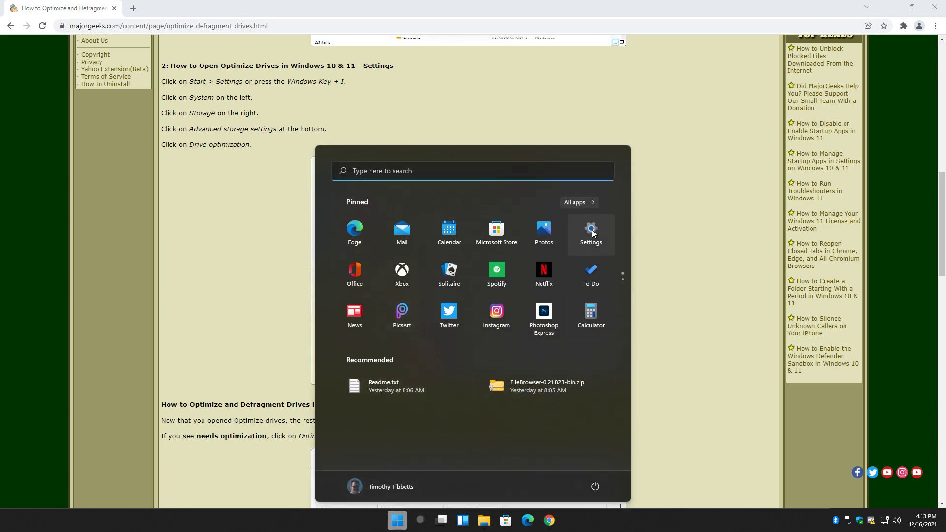
{"action": "left_click_drag", "start_coordinate": [461, 80], "coordinate": [507, 156]}
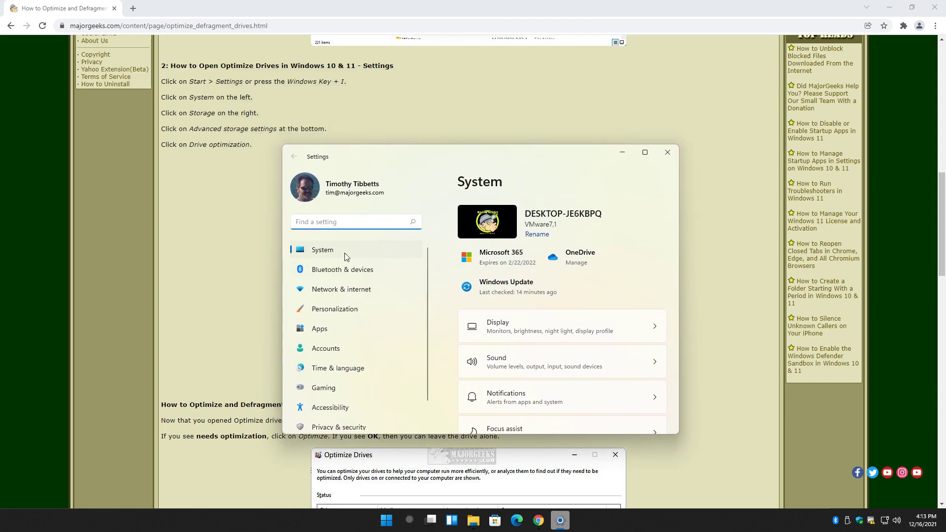
- Go to System > Storage, expand Advanced storage settings, and launch Drive optimization
{"action": "scroll", "coordinate": [515, 380], "scroll_direction": "down", "scroll_amount": 4}
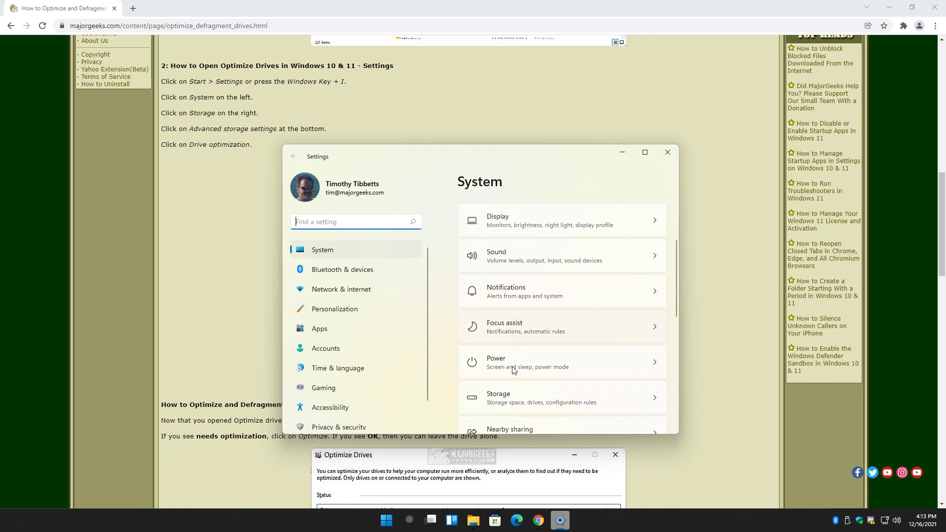
{"action": "scroll", "coordinate": [511, 370], "scroll_direction": "up", "scroll_amount": 1}
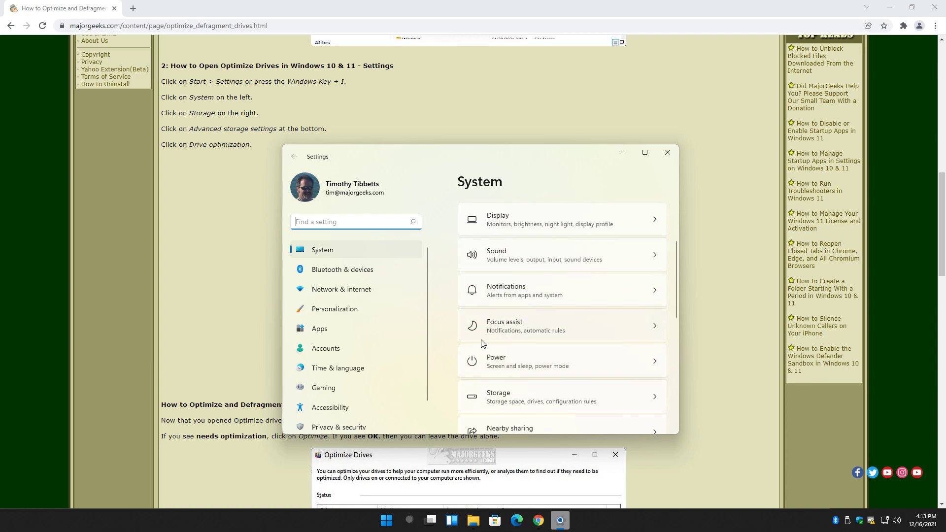
{"action": "scroll", "coordinate": [510, 301], "scroll_direction": "down", "scroll_amount": 1}
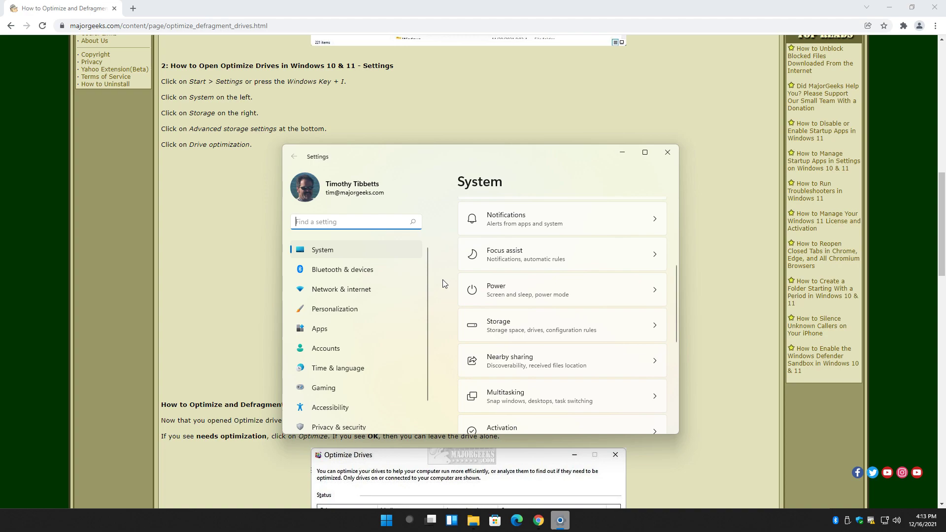
{"action": "scroll", "coordinate": [510, 312], "scroll_direction": "down", "scroll_amount": 2}
{"action": "left_click", "coordinate": [523, 301]}
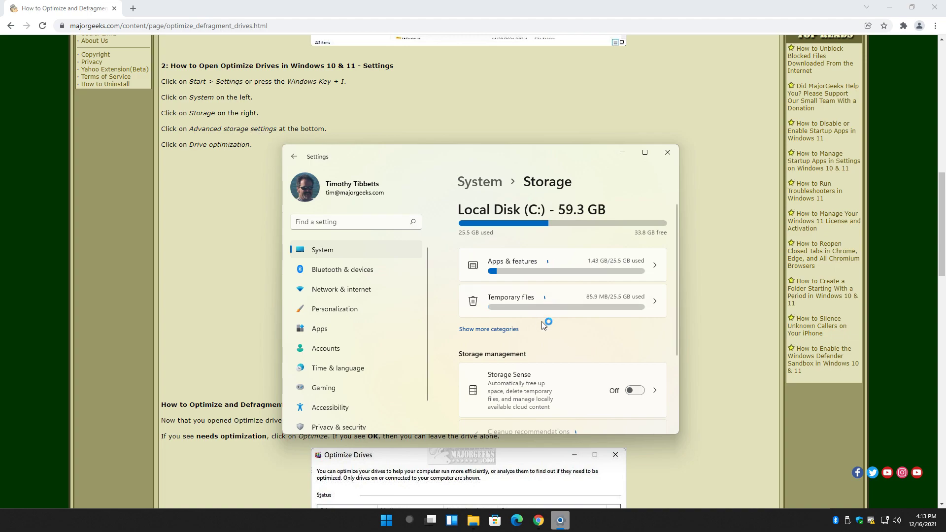
{"action": "scroll", "coordinate": [503, 298], "scroll_direction": "down", "scroll_amount": 5}
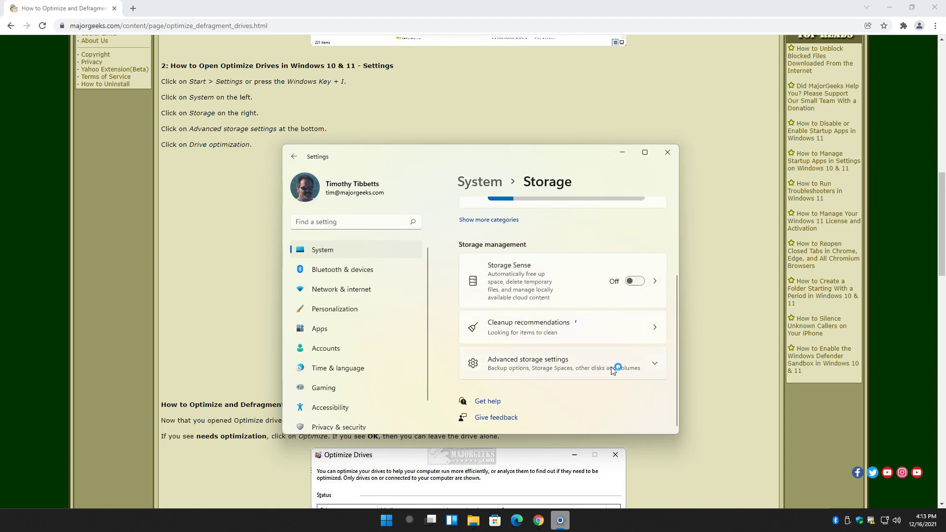
{"action": "left_click", "coordinate": [561, 369]}
{"action": "scroll", "coordinate": [562, 369], "scroll_direction": "down", "scroll_amount": 3}
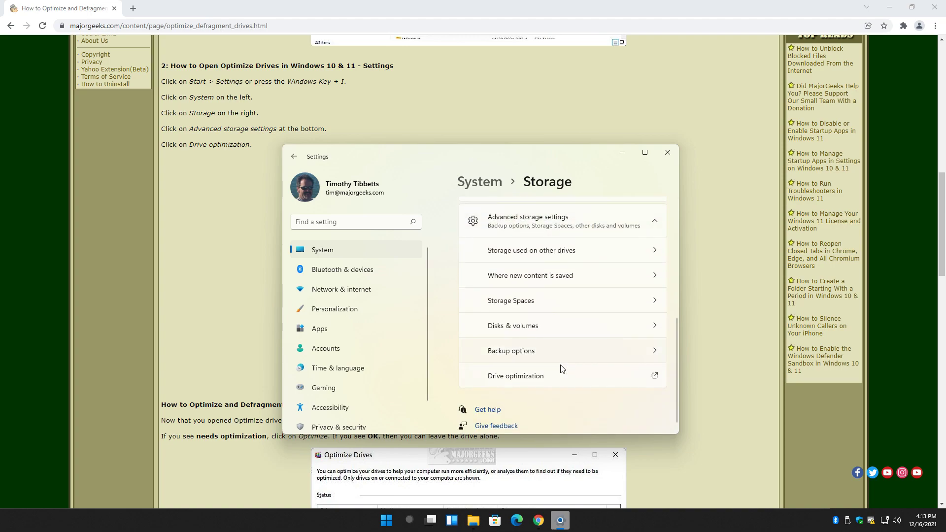
{"action": "left_click", "coordinate": [519, 377]}
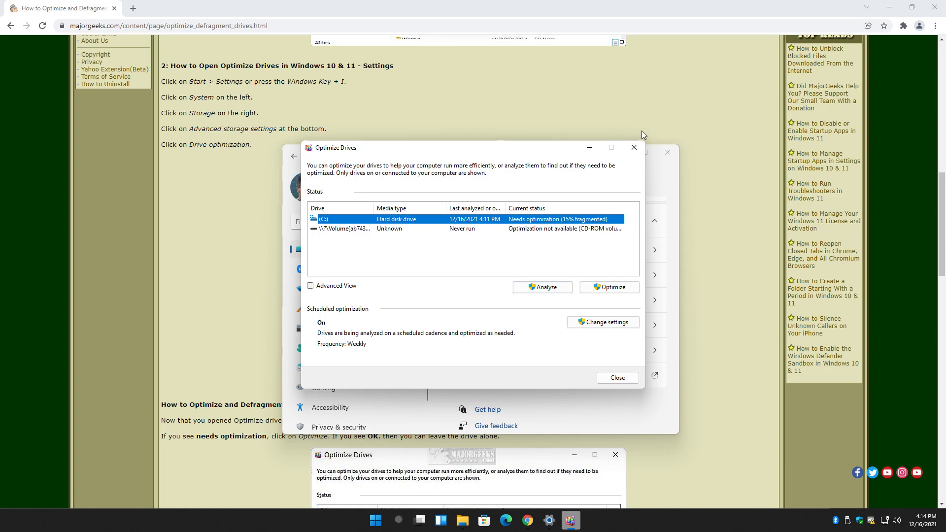
- Close Optimize Drives and the Settings window, returning to the MajorGeeks article
{"action": "left_click", "coordinate": [633, 148]}
{"action": "left_click", "coordinate": [669, 153]}
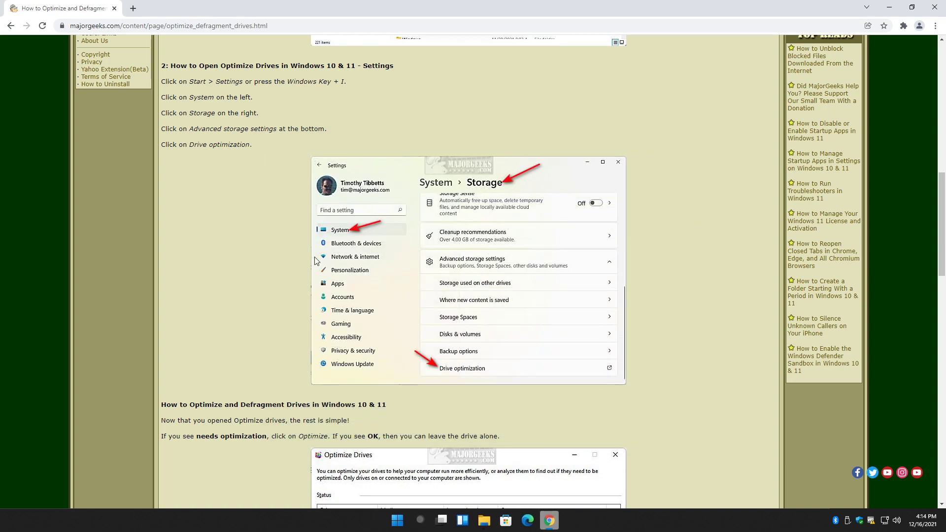
- Scroll up to the File Explorer section, then down to the defrag /O and Optimize-Volume commands
{"action": "scroll", "coordinate": [246, 251], "scroll_direction": "down", "scroll_amount": 2}
{"action": "scroll", "coordinate": [246, 251], "scroll_direction": "up", "scroll_amount": 8}
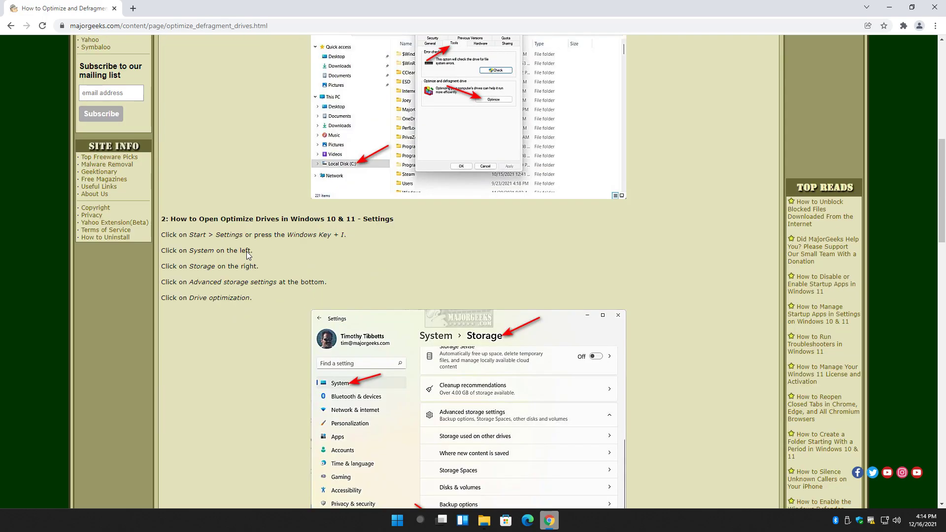
{"action": "scroll", "coordinate": [246, 255], "scroll_direction": "up", "scroll_amount": 1}
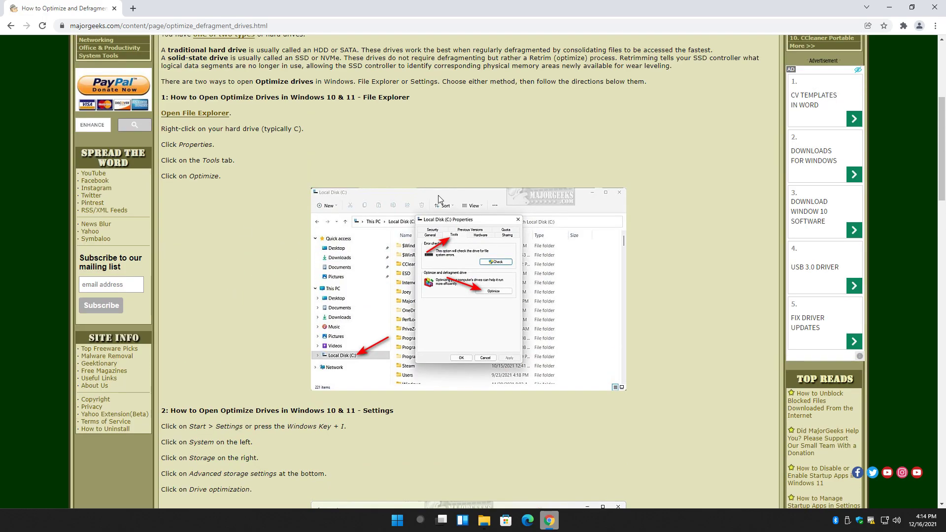
{"action": "scroll", "coordinate": [277, 215], "scroll_direction": "down", "scroll_amount": 9}
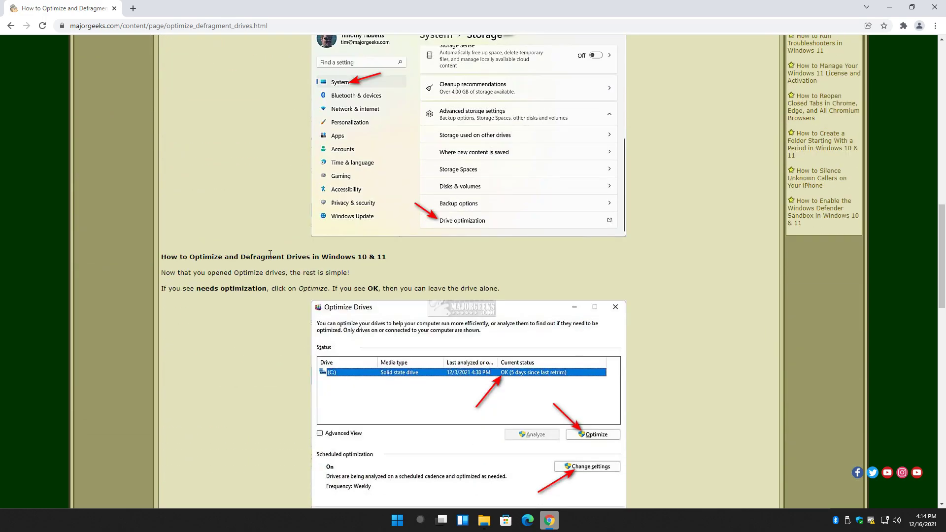
{"action": "scroll", "coordinate": [270, 253], "scroll_direction": "down", "scroll_amount": 1}
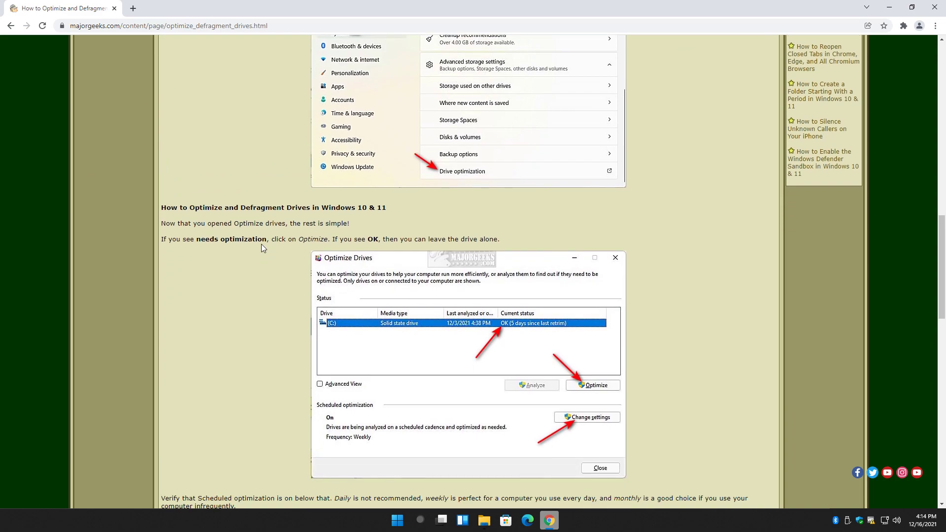
{"action": "scroll", "coordinate": [263, 248], "scroll_direction": "down", "scroll_amount": 1}
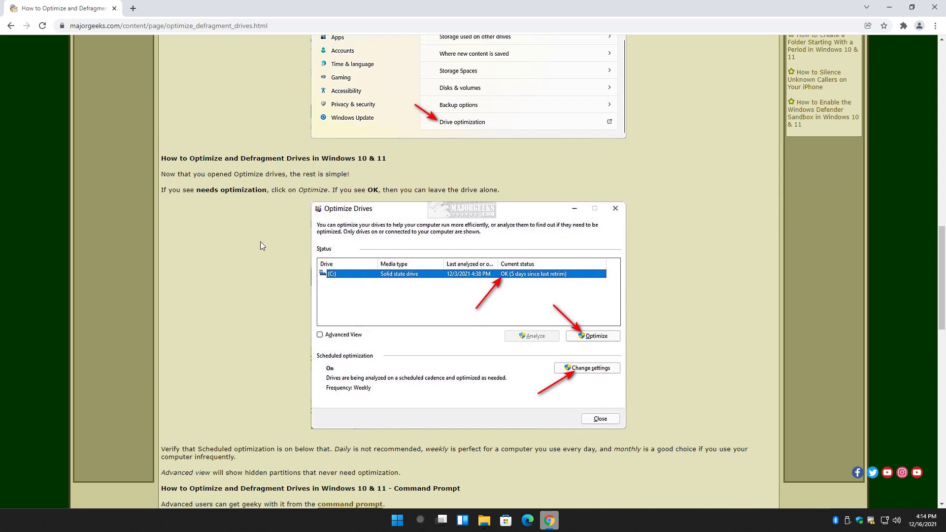
{"action": "scroll", "coordinate": [265, 230], "scroll_direction": "down", "scroll_amount": 1}
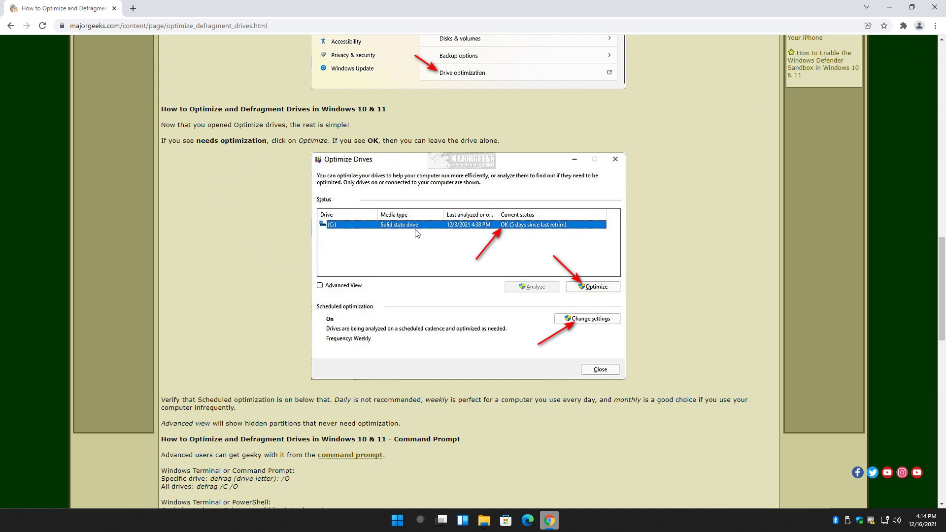
{"action": "scroll", "coordinate": [417, 231], "scroll_direction": "down", "scroll_amount": 1}
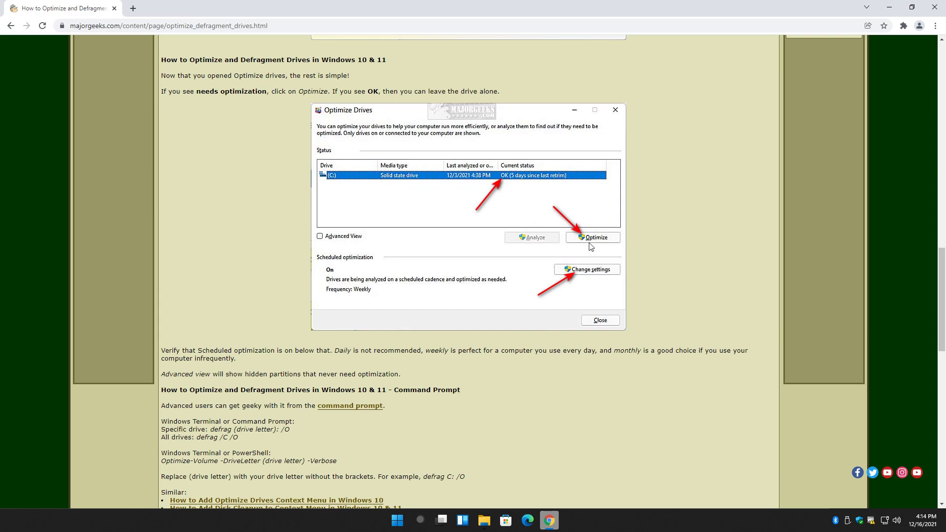
{"action": "scroll", "coordinate": [351, 375], "scroll_direction": "down", "scroll_amount": 1}
{"action": "scroll", "coordinate": [457, 351], "scroll_direction": "down", "scroll_amount": 2}
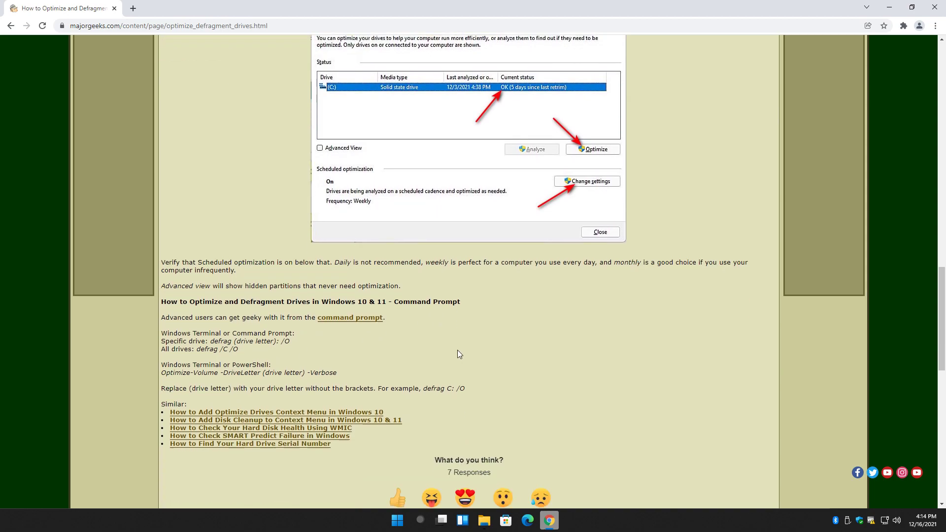
{"action": "scroll", "coordinate": [440, 303], "scroll_direction": "down", "scroll_amount": 2}
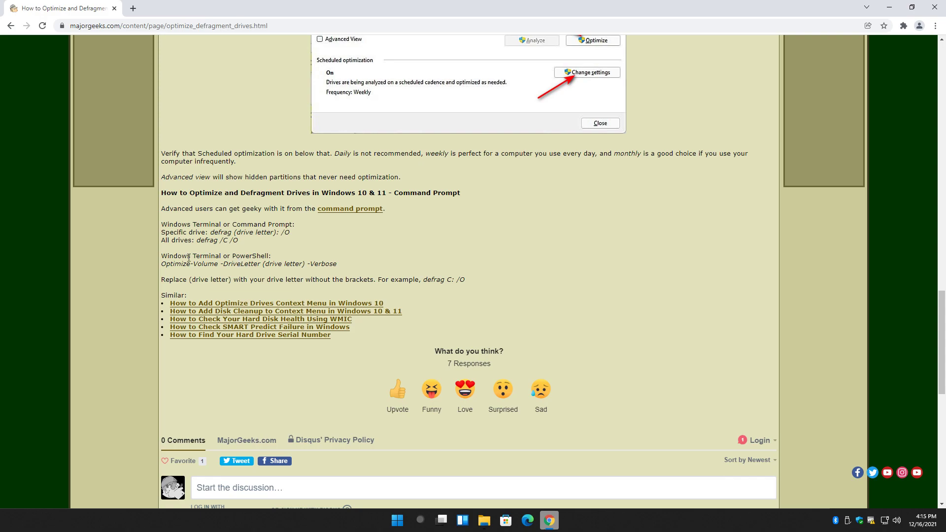
{"action": "left_click_drag", "start_coordinate": [161, 256], "coordinate": [269, 256]}
{"action": "left_click", "coordinate": [244, 277]}
{"action": "left_click_drag", "start_coordinate": [447, 279], "coordinate": [456, 277]}
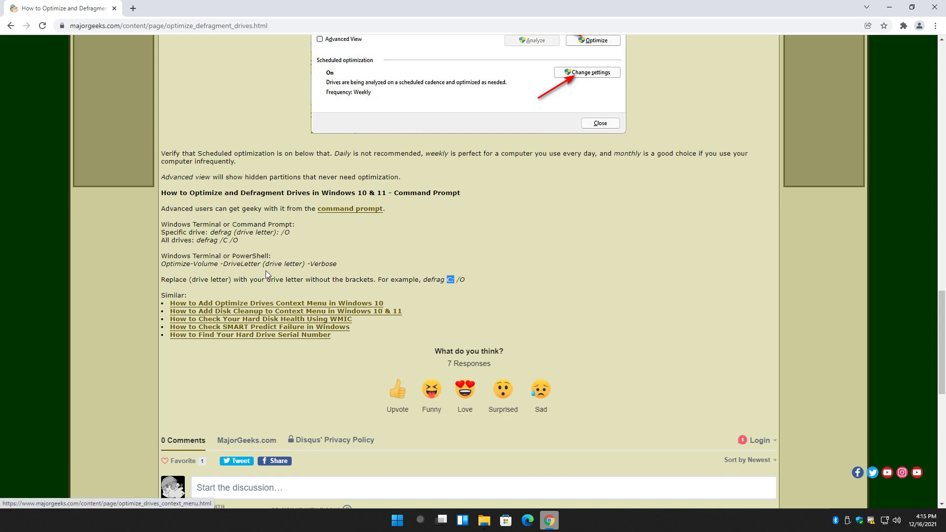
{"action": "left_click", "coordinate": [241, 235]}
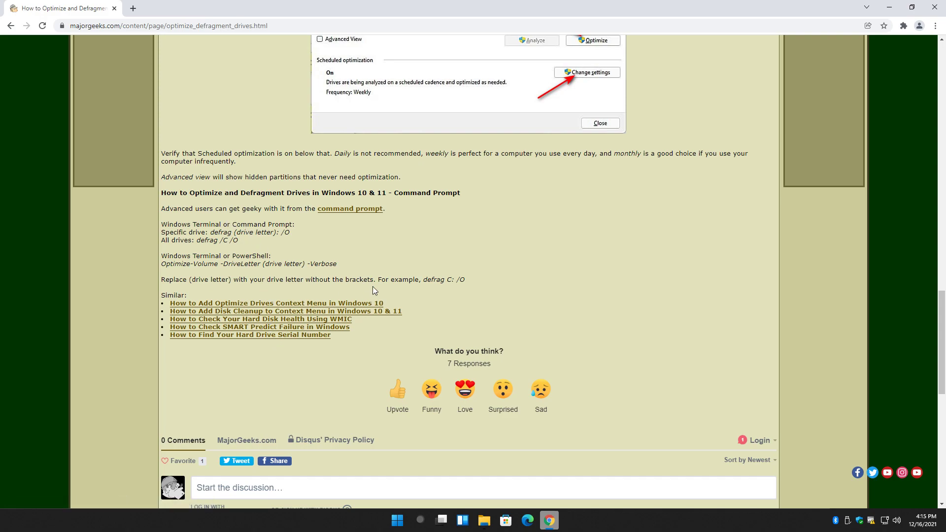
{"action": "scroll", "coordinate": [373, 290], "scroll_direction": "up", "scroll_amount": 1}
- Scroll back up to the title 'How to Optimize and Defragment Drives in Windows 10 & 11'
{"action": "scroll", "coordinate": [540, 309], "scroll_direction": "up", "scroll_amount": 1}
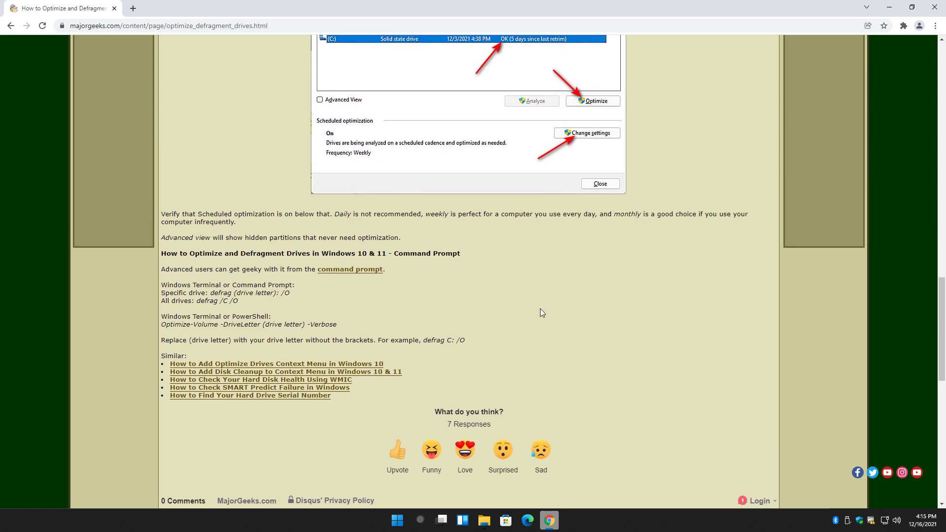
{"action": "scroll", "coordinate": [540, 309], "scroll_direction": "up", "scroll_amount": 1}
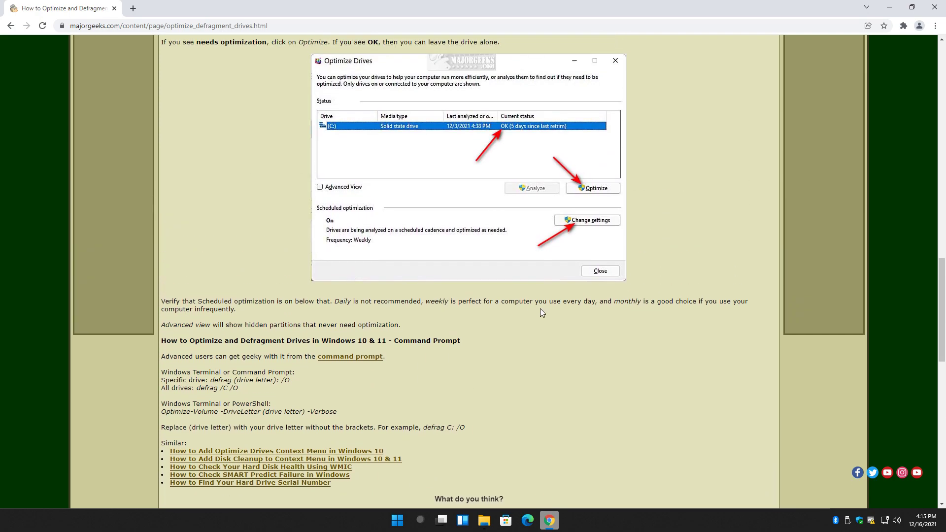
{"action": "scroll", "coordinate": [489, 205], "scroll_direction": "up", "scroll_amount": 5}
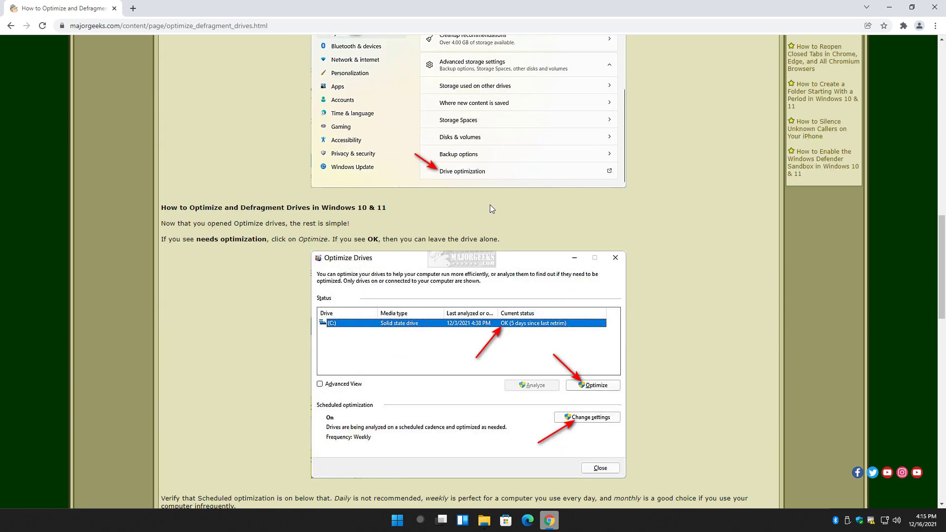
{"action": "scroll", "coordinate": [491, 208], "scroll_direction": "up", "scroll_amount": 12}
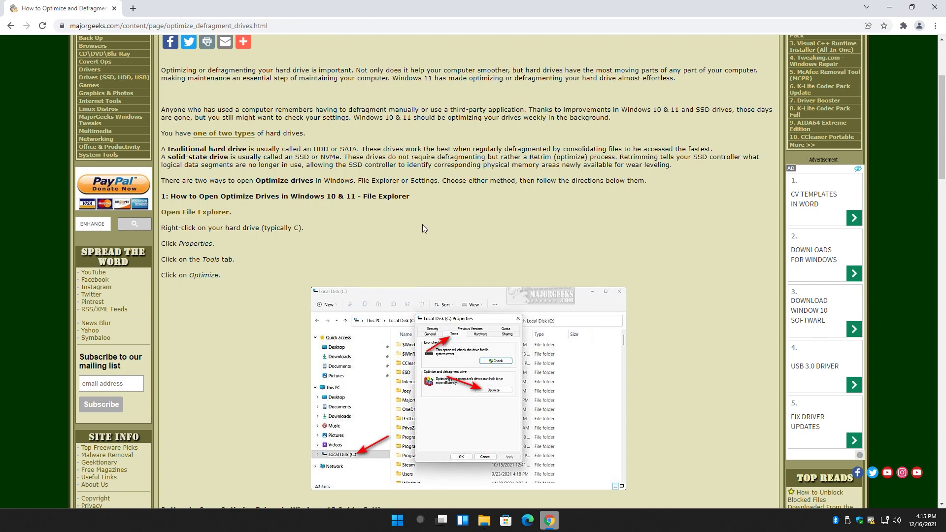
{"action": "scroll", "coordinate": [422, 224], "scroll_direction": "up", "scroll_amount": 2}
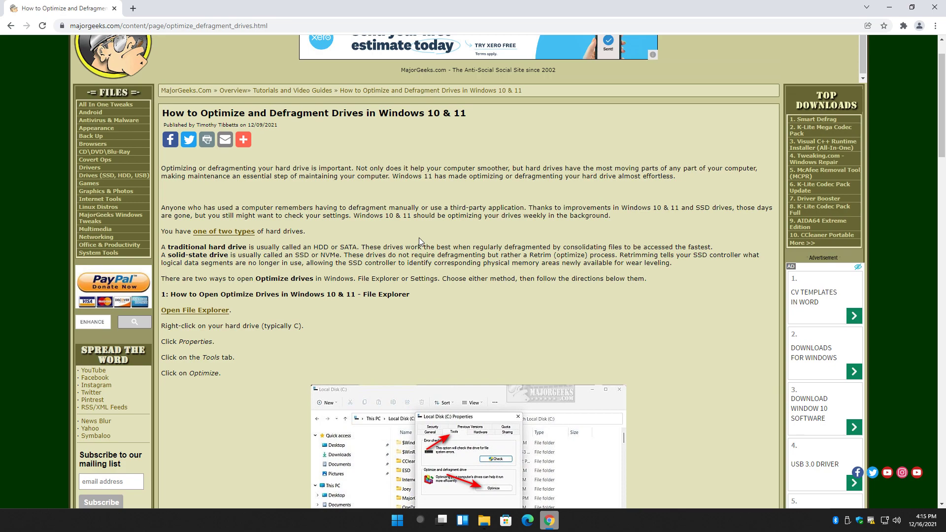
{"action": "scroll", "coordinate": [419, 237], "scroll_direction": "down", "scroll_amount": 1}
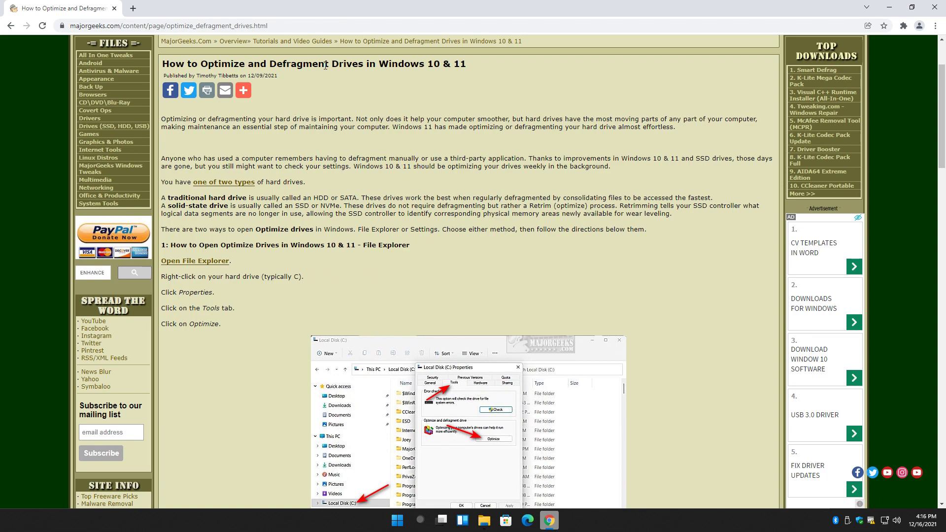
- Briefly highlight part of the title and the first paragraph, clearing each selection
{"action": "left_click_drag", "start_coordinate": [333, 61], "coordinate": [390, 64]}
{"action": "left_click", "coordinate": [384, 96]}
{"action": "left_click_drag", "start_coordinate": [288, 121], "coordinate": [374, 127]}
{"action": "left_click", "coordinate": [290, 158]}
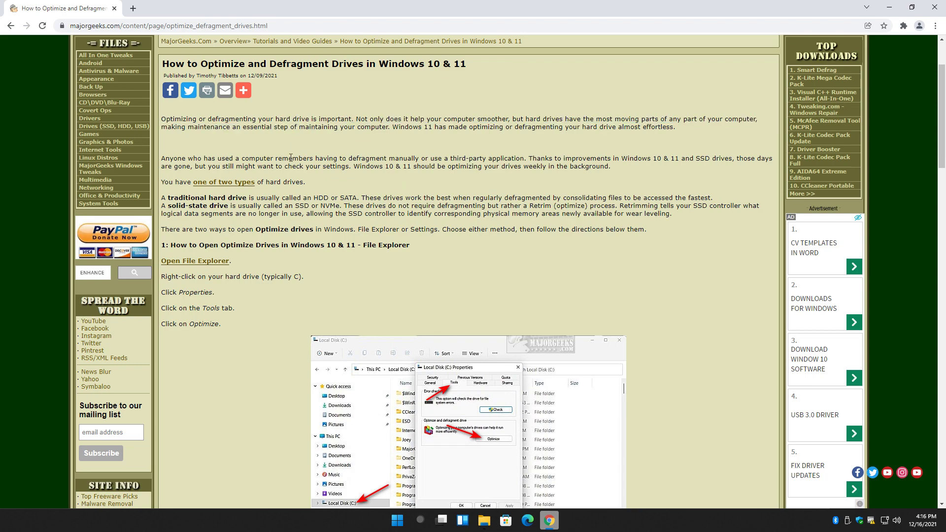